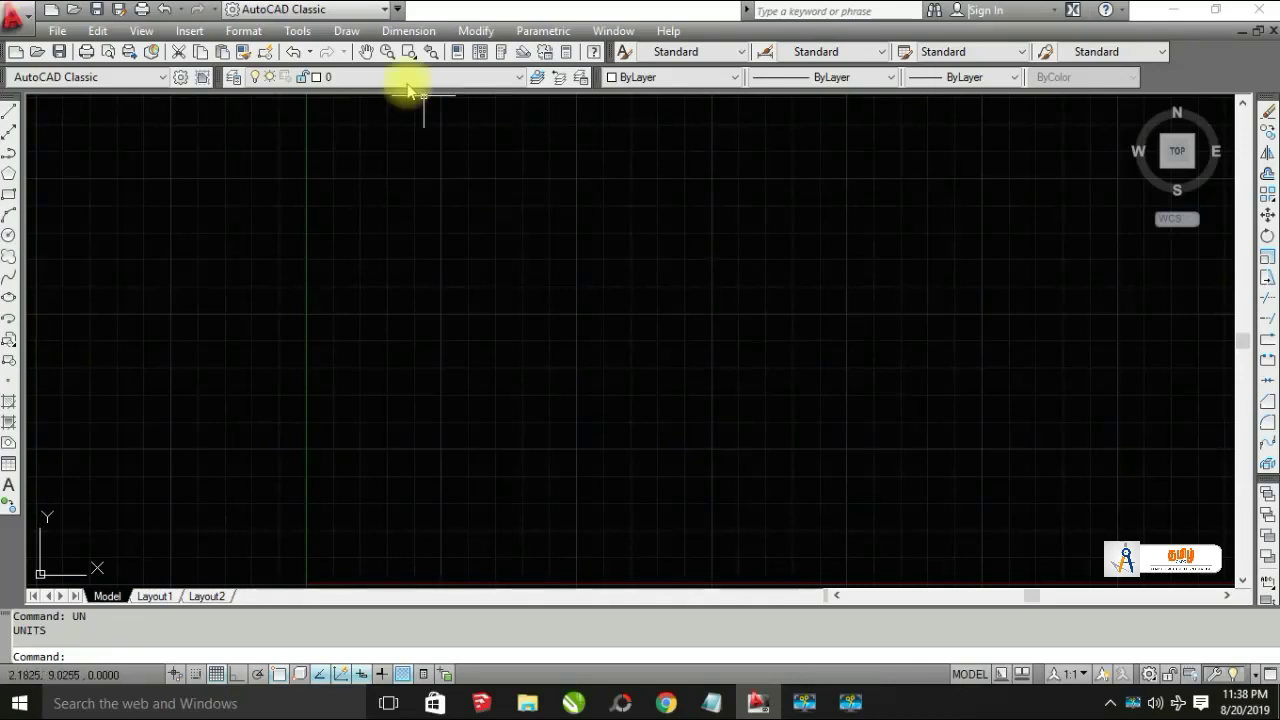
- Open the Workspace drop-down showing AutoCAD Classic as the current workspace
{"action": "left_click", "coordinate": [338, 10]}
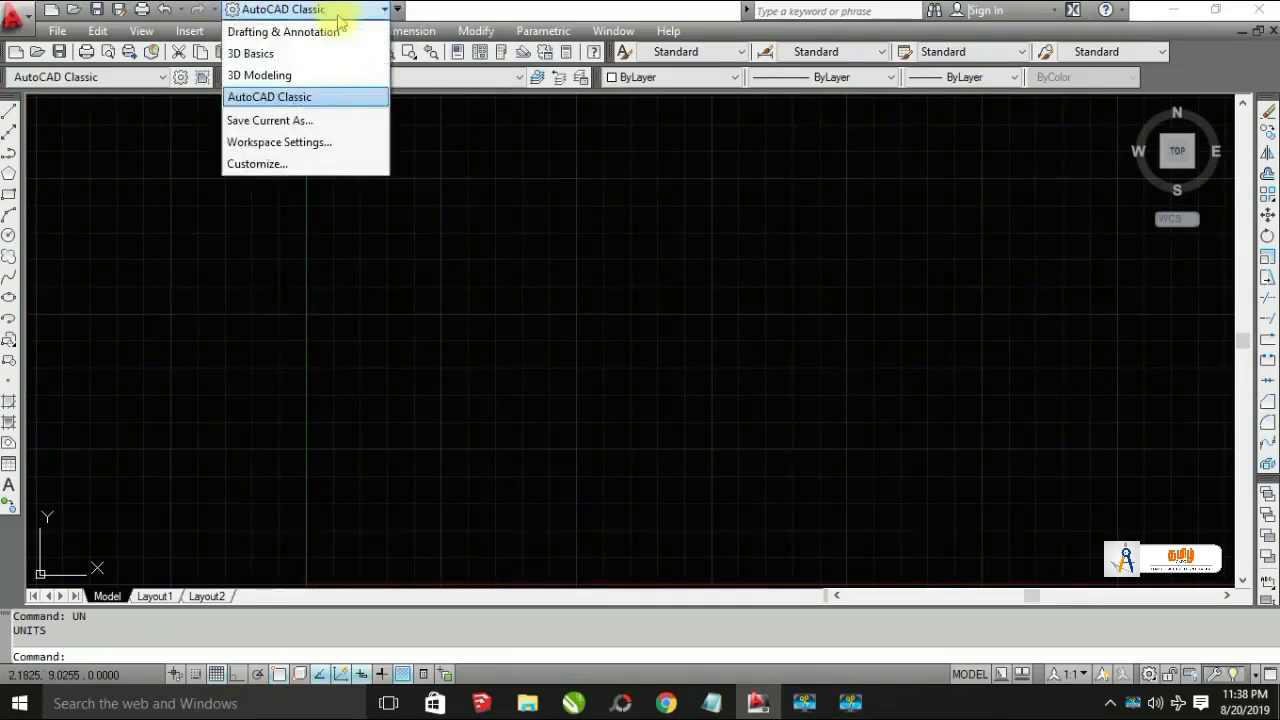
- Switch to Drafting & Annotation and hide the ribbon with RIBBONCLOSE
{"action": "left_click", "coordinate": [262, 35]}
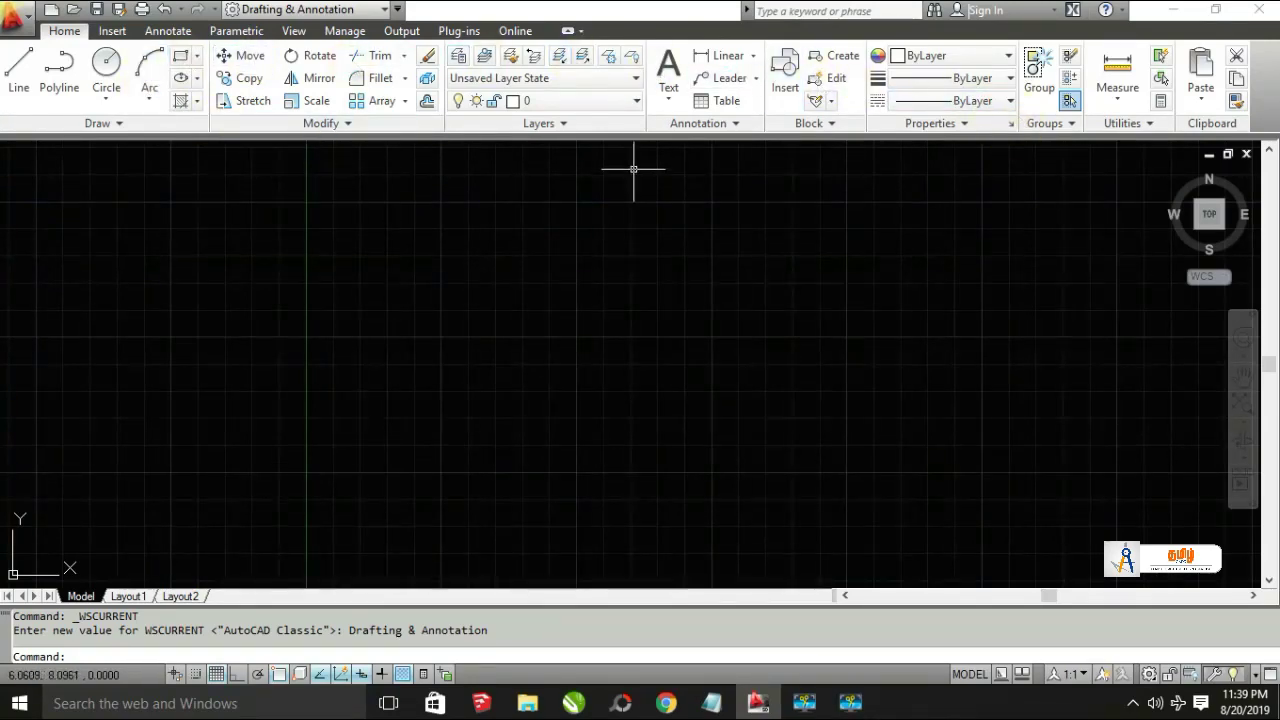
{"action": "type", "text": "RI"}
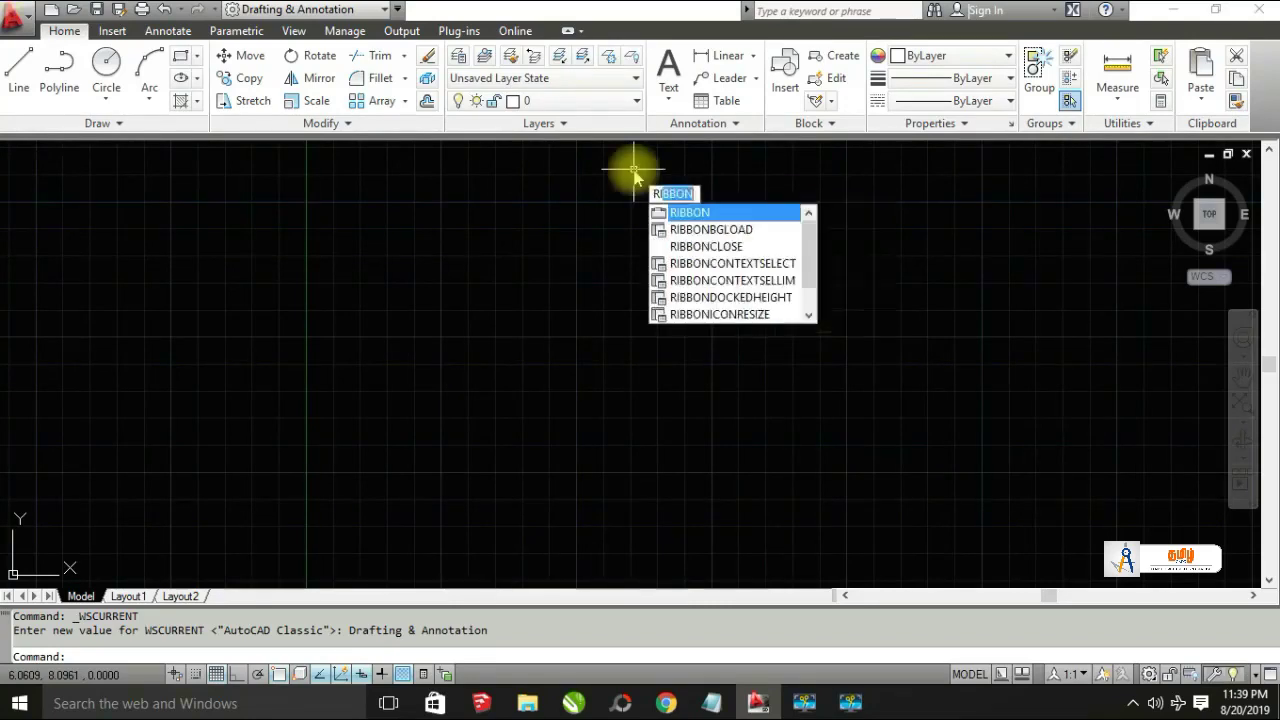
{"action": "type", "text": "BBONCL"}
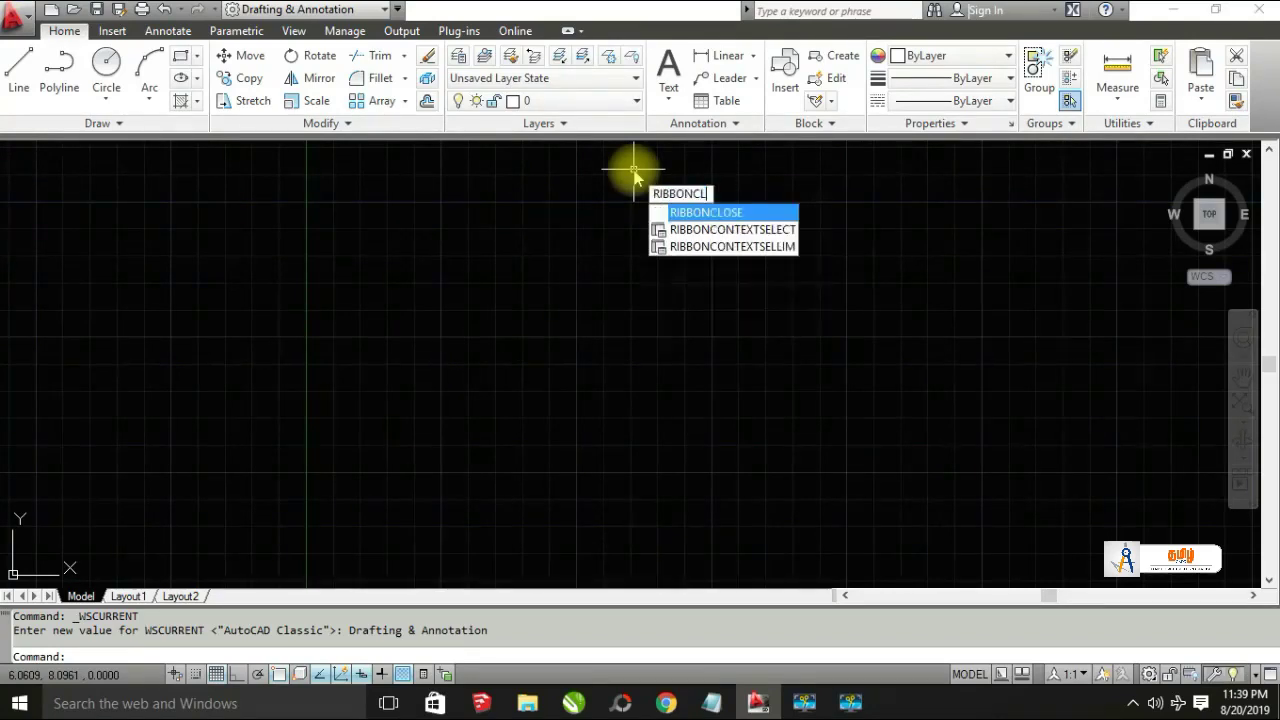
{"action": "type", "text": "OS"}
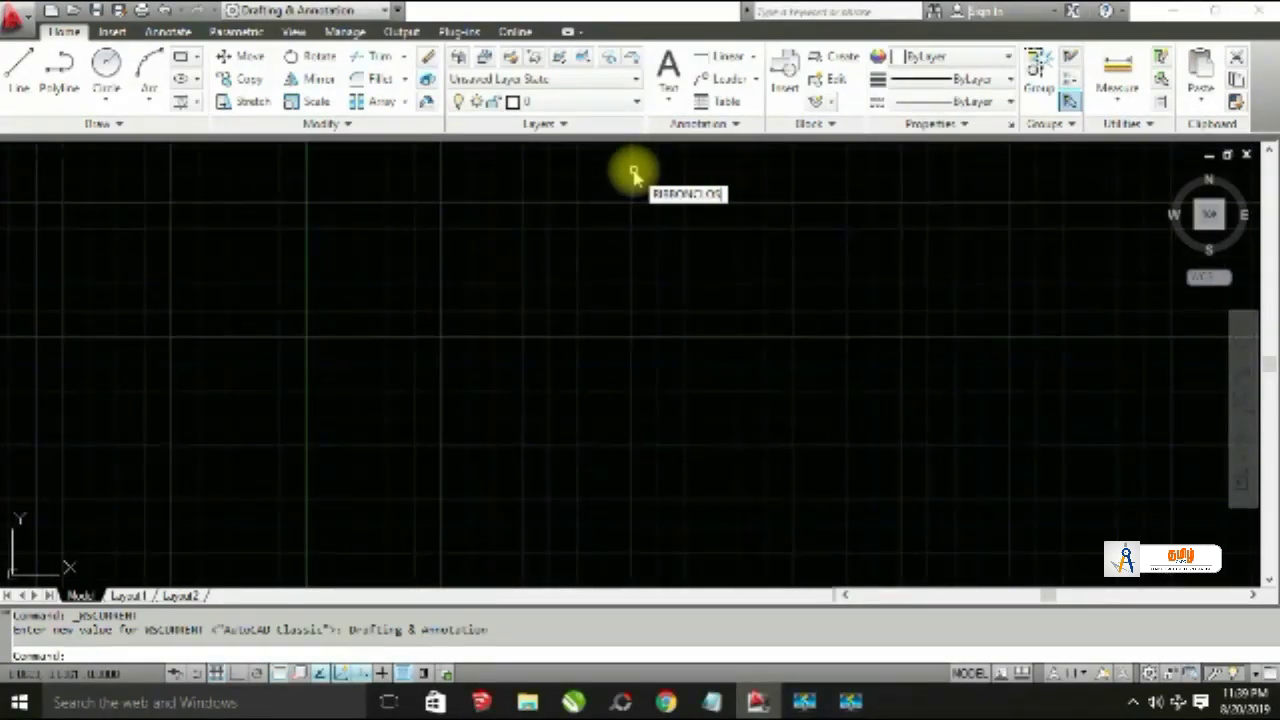
{"action": "type", "text": "E"}
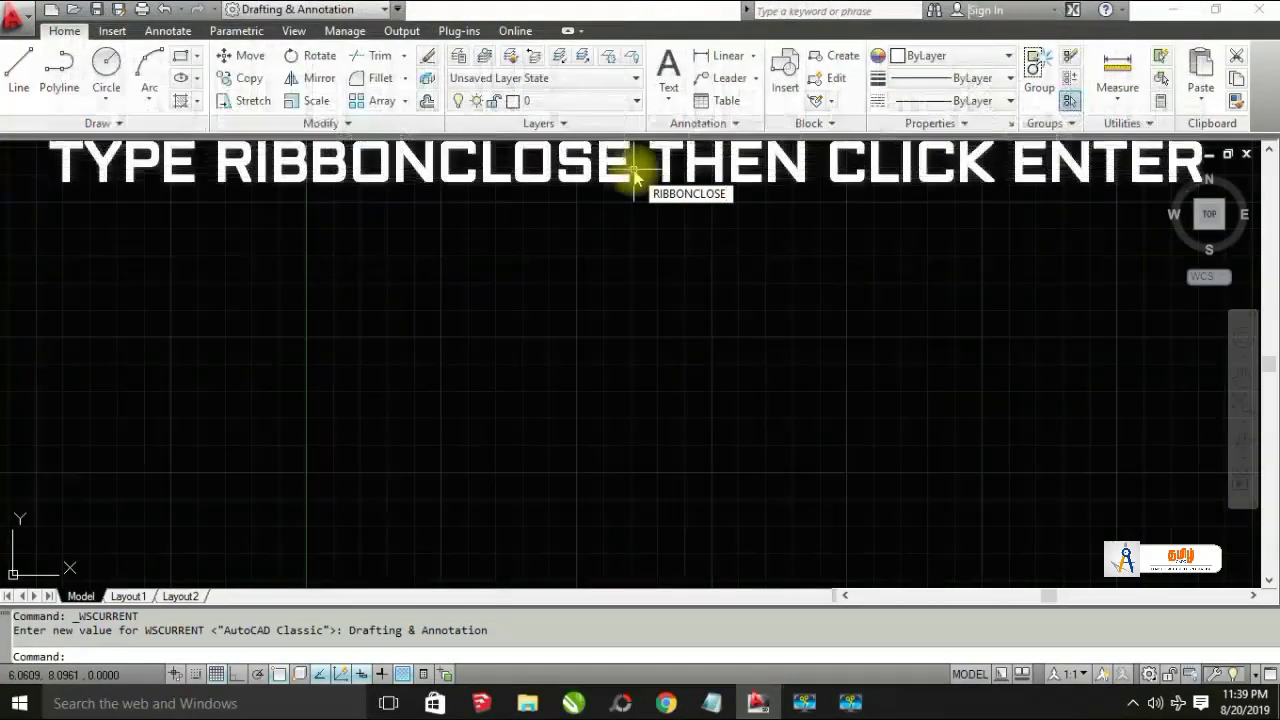
{"action": "key", "text": "Return"}
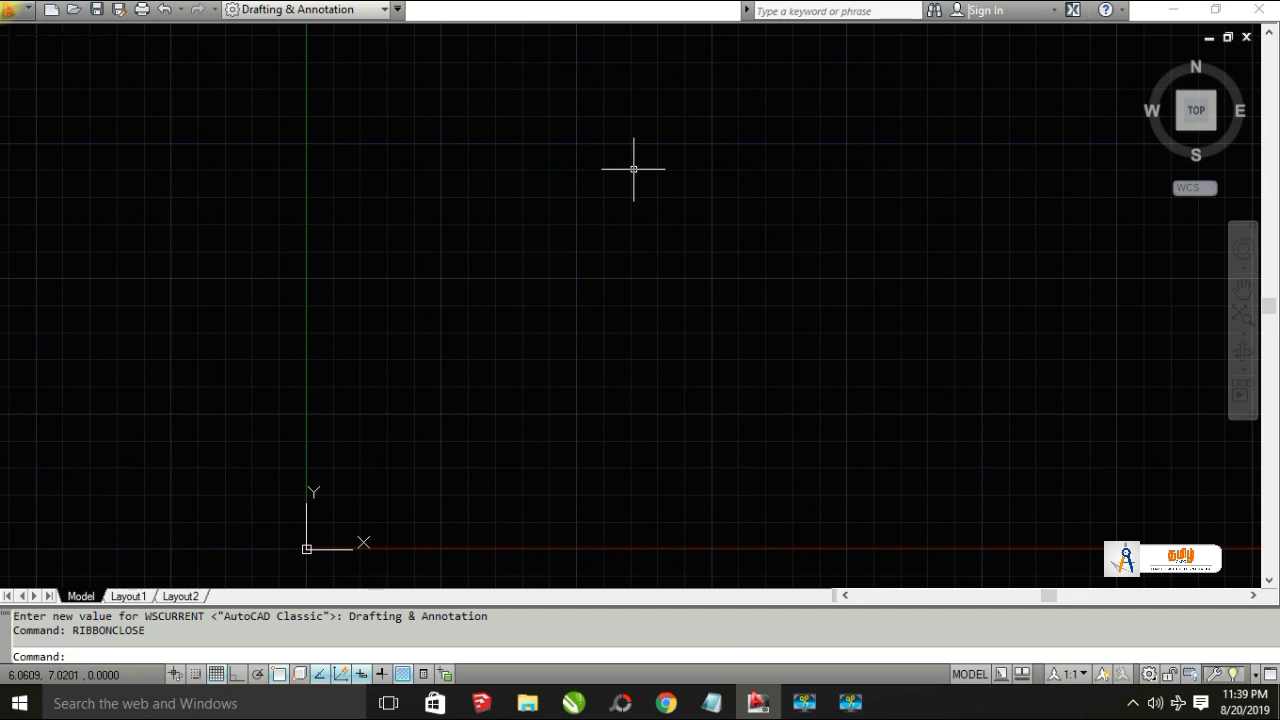
- Dock the DRAW toolbar on the left at position 0,0 using -TOOLBAR
{"action": "type", "text": "-"}
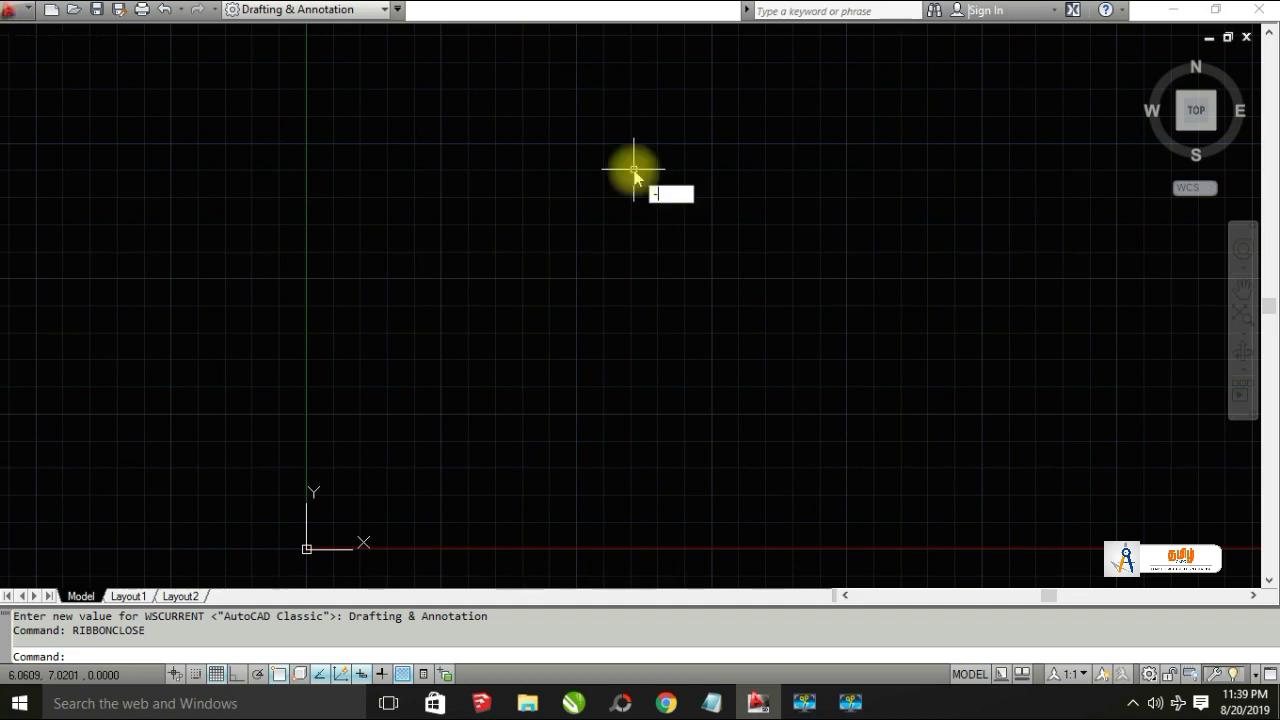
{"action": "type", "text": "TOOLB"}
{"action": "type", "text": "AR"}
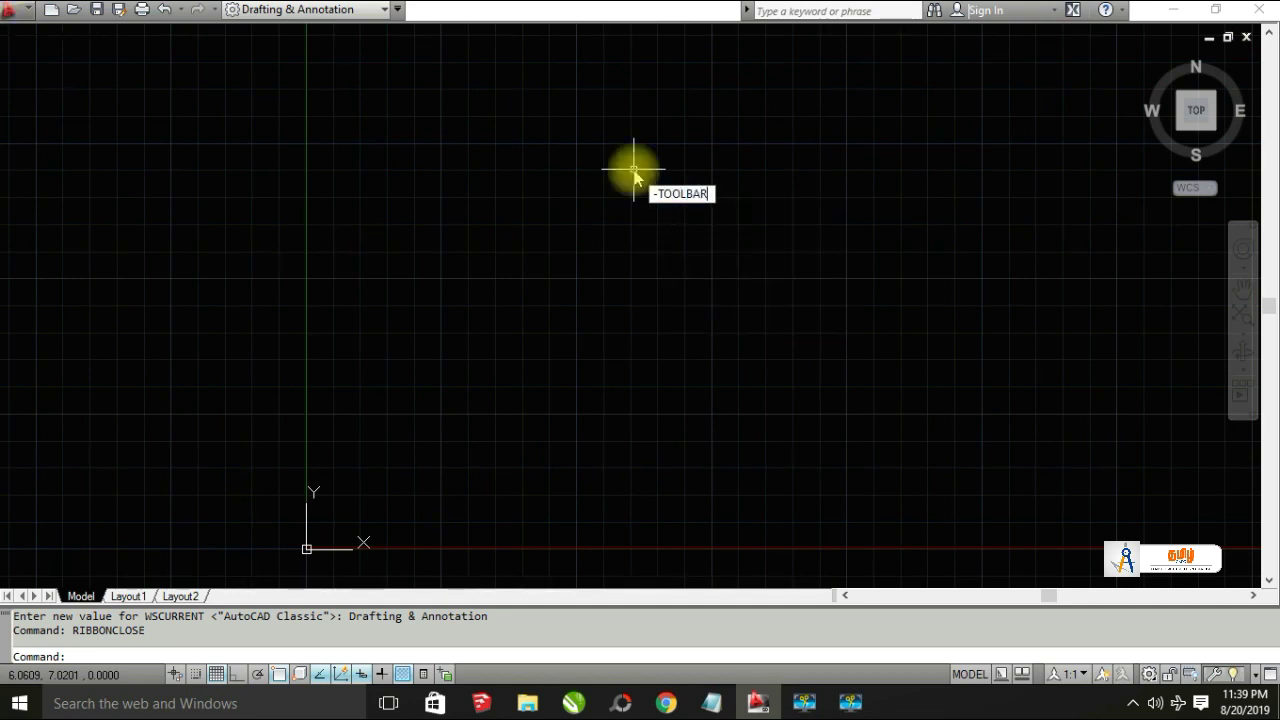
{"action": "key", "text": "Return"}
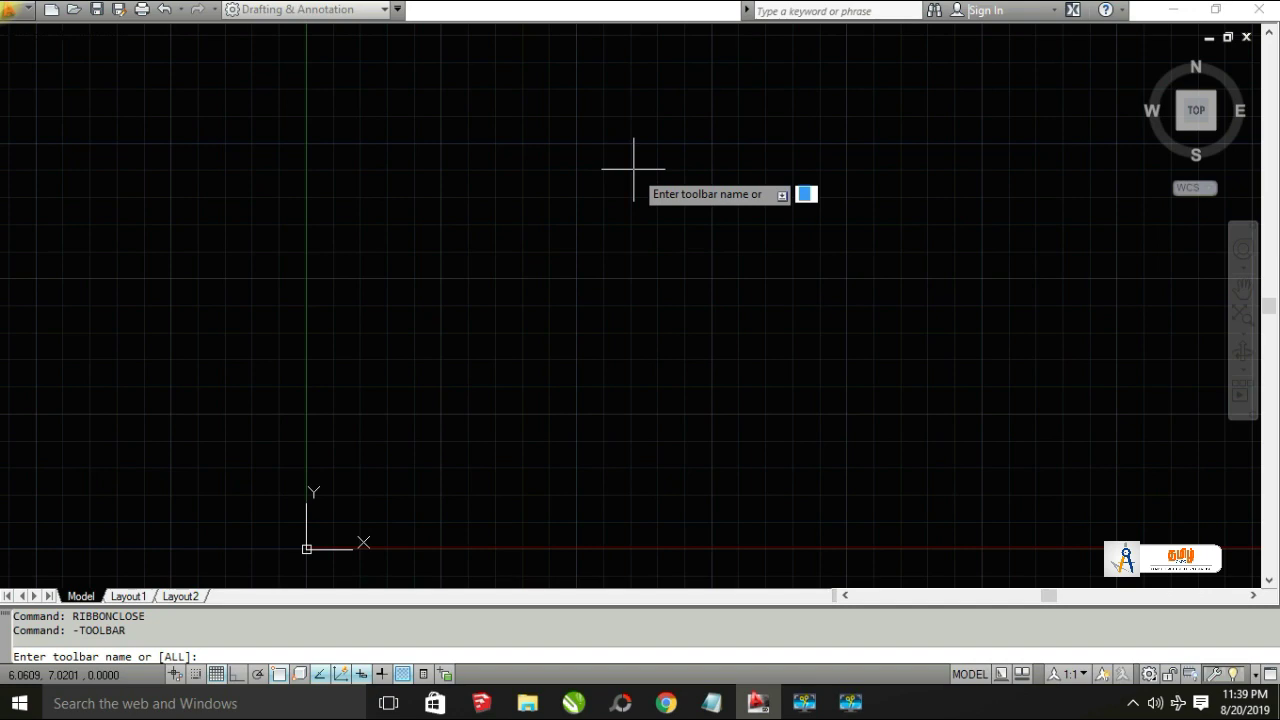
{"action": "type", "text": "DRAW"}
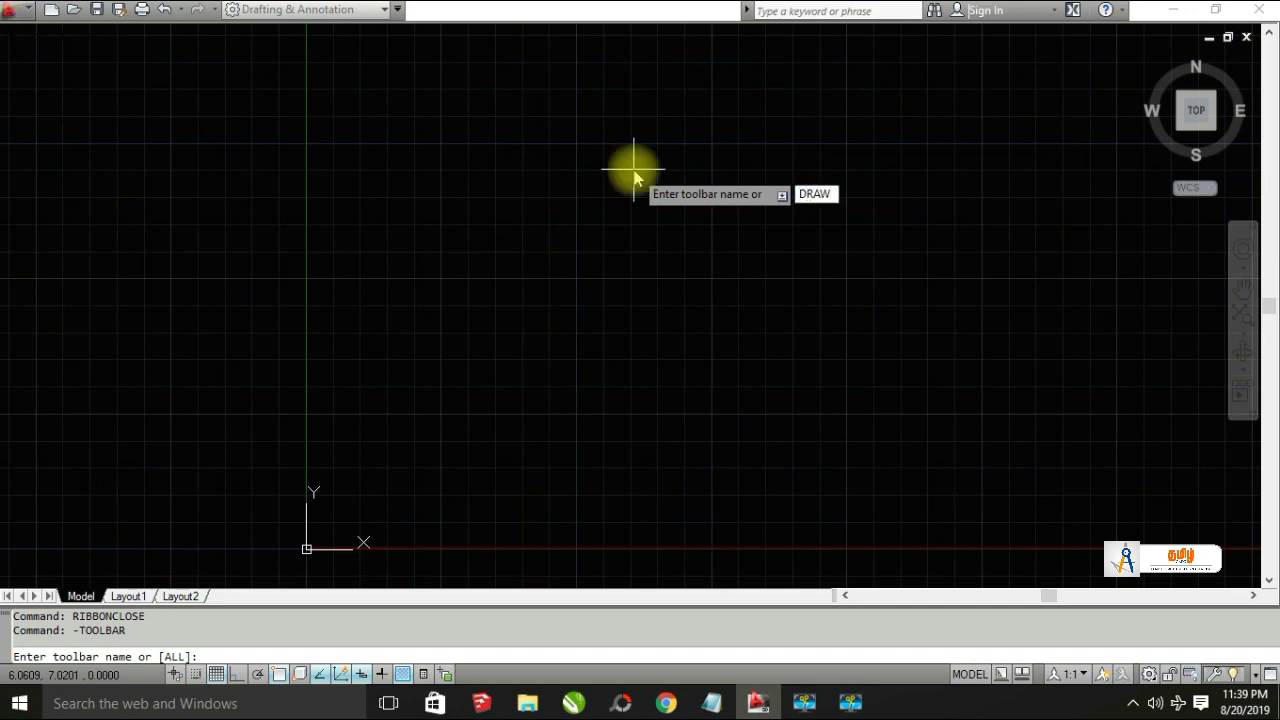
{"action": "key", "text": "Return"}
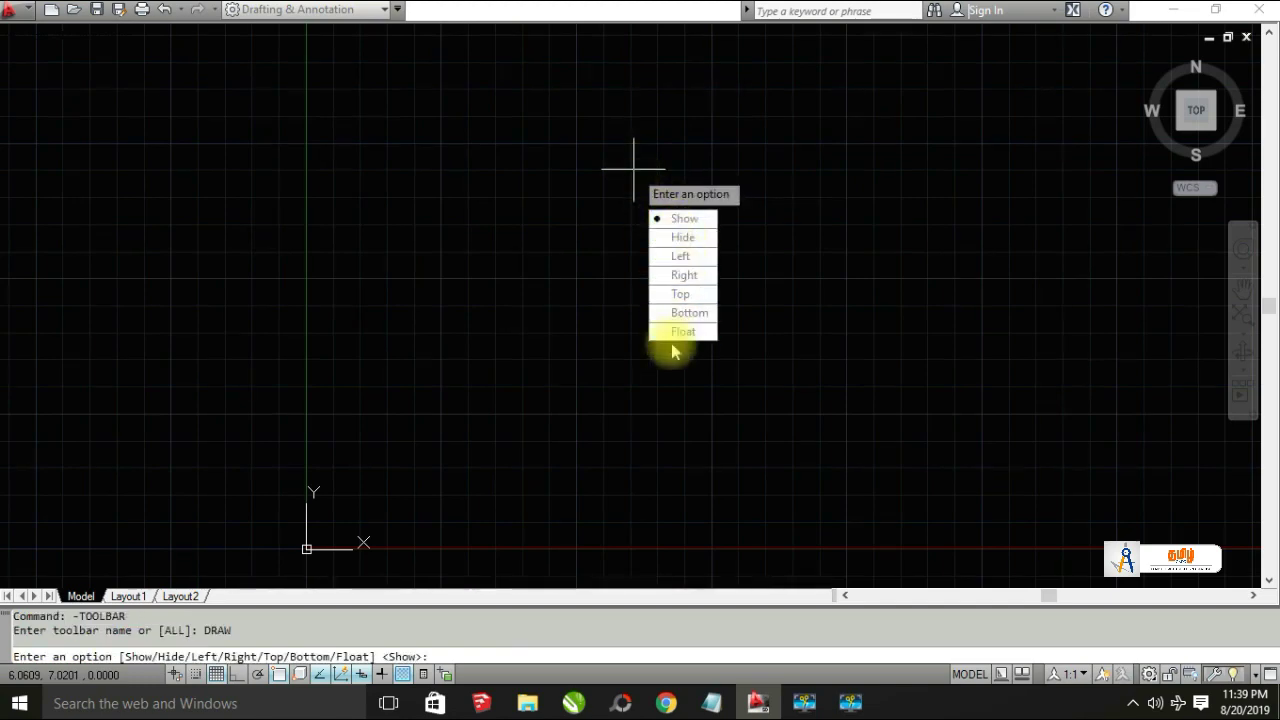
{"action": "left_click", "coordinate": [681, 258]}
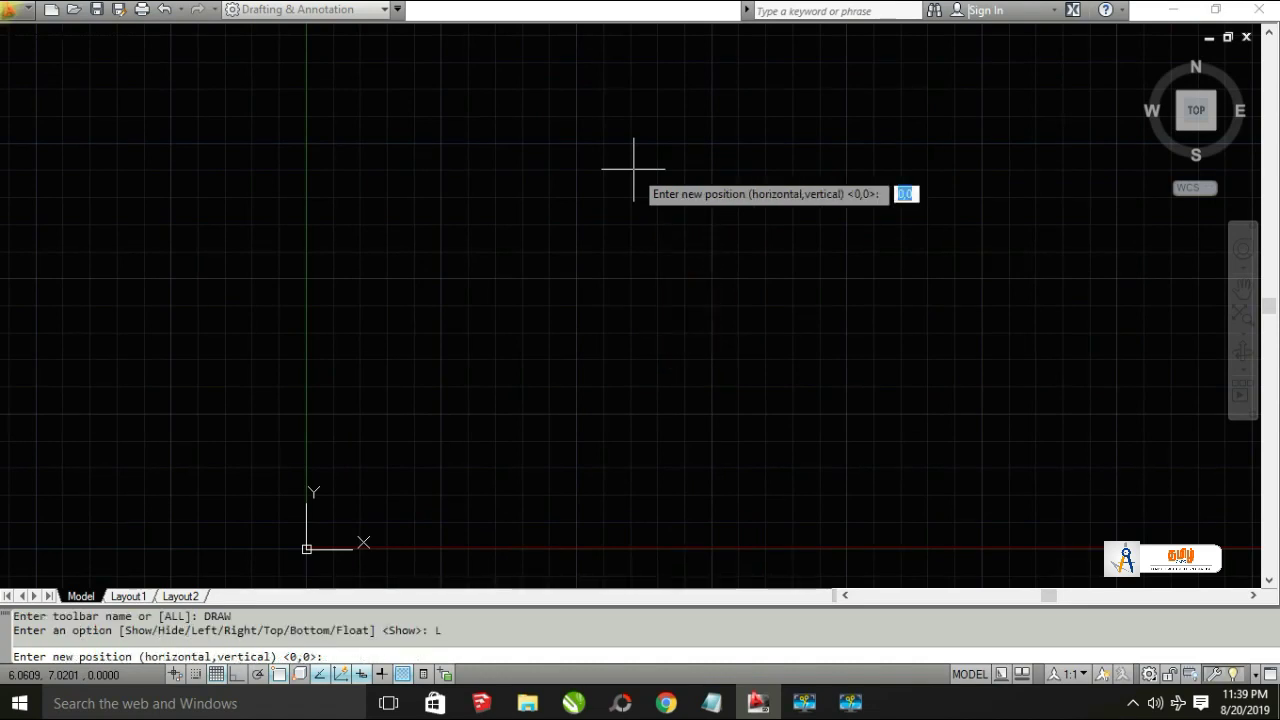
{"action": "key", "text": "Return"}
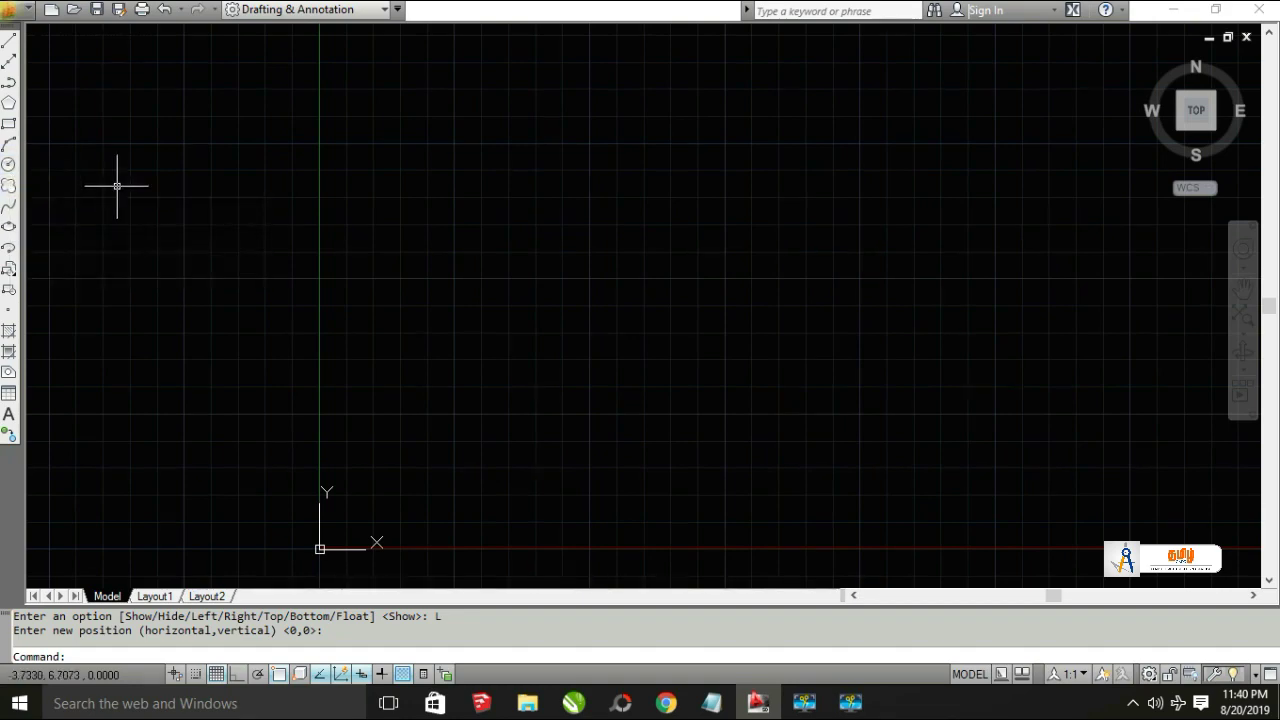
- Turn on the Modify, Layers, Properties and Standard toolbars from the toolbar shortcut menu
{"action": "right_click", "coordinate": [12, 172]}
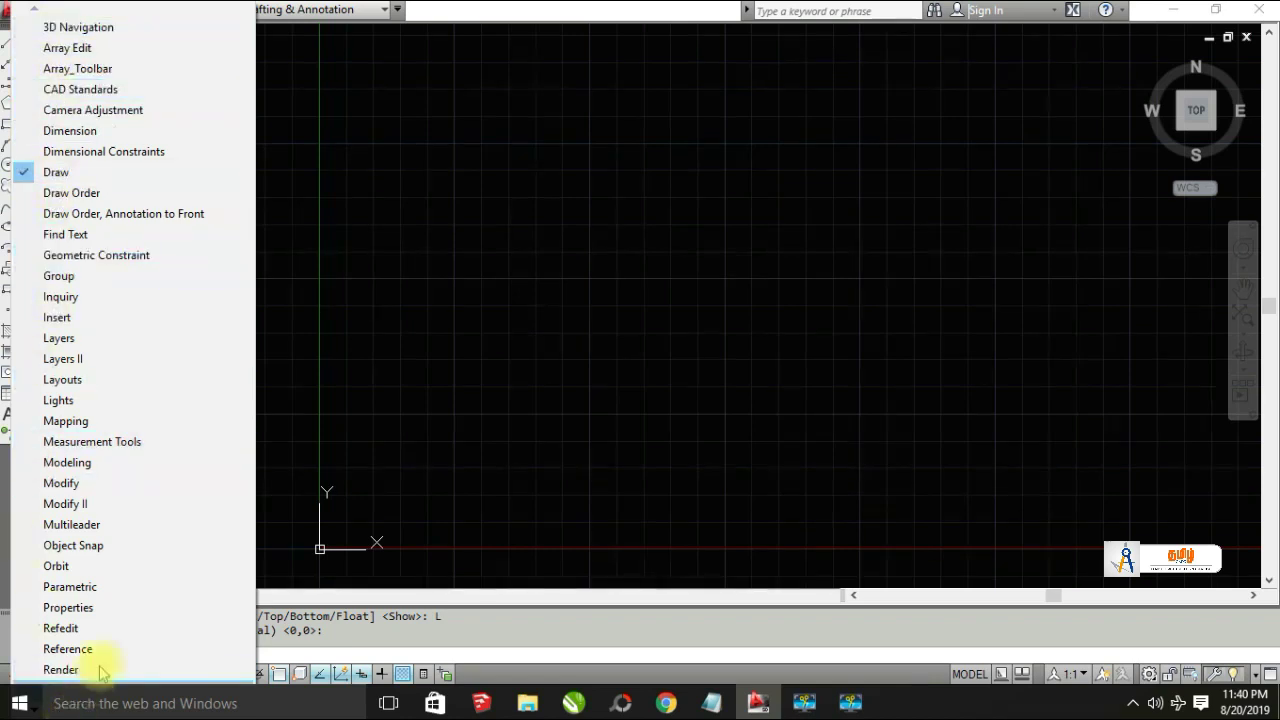
{"action": "left_click", "coordinate": [29, 490]}
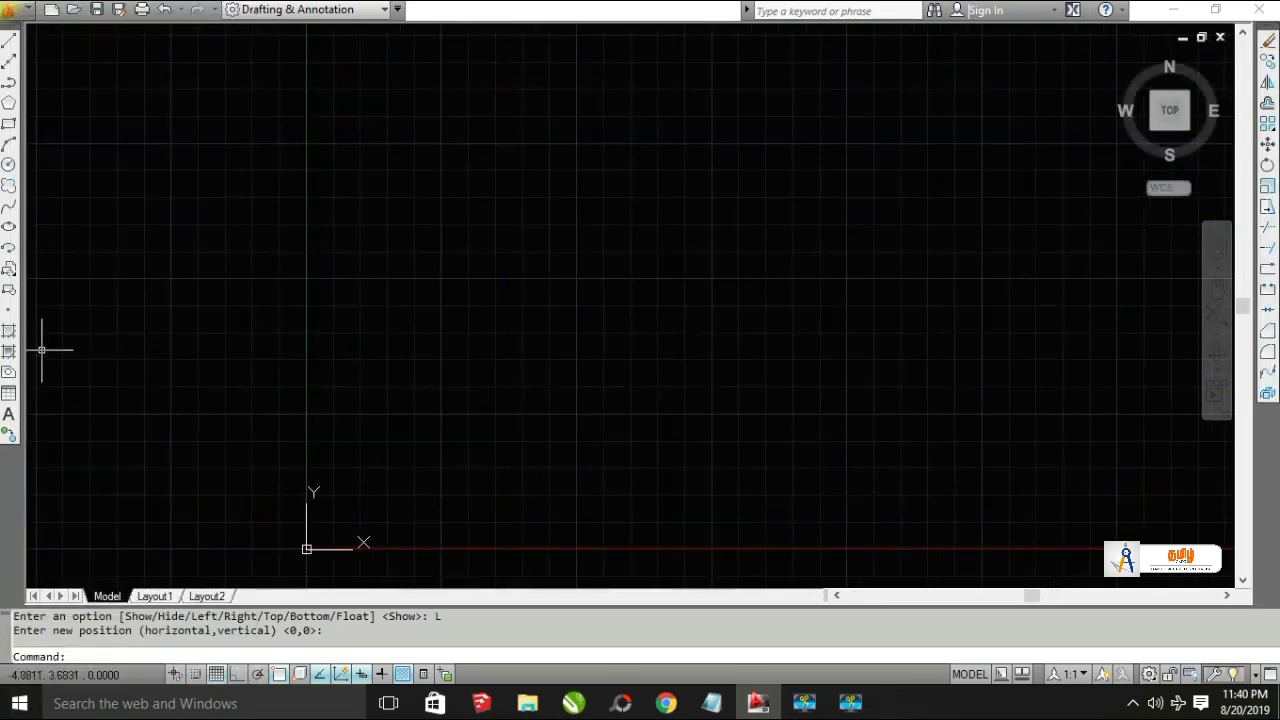
{"action": "right_click", "coordinate": [22, 258]}
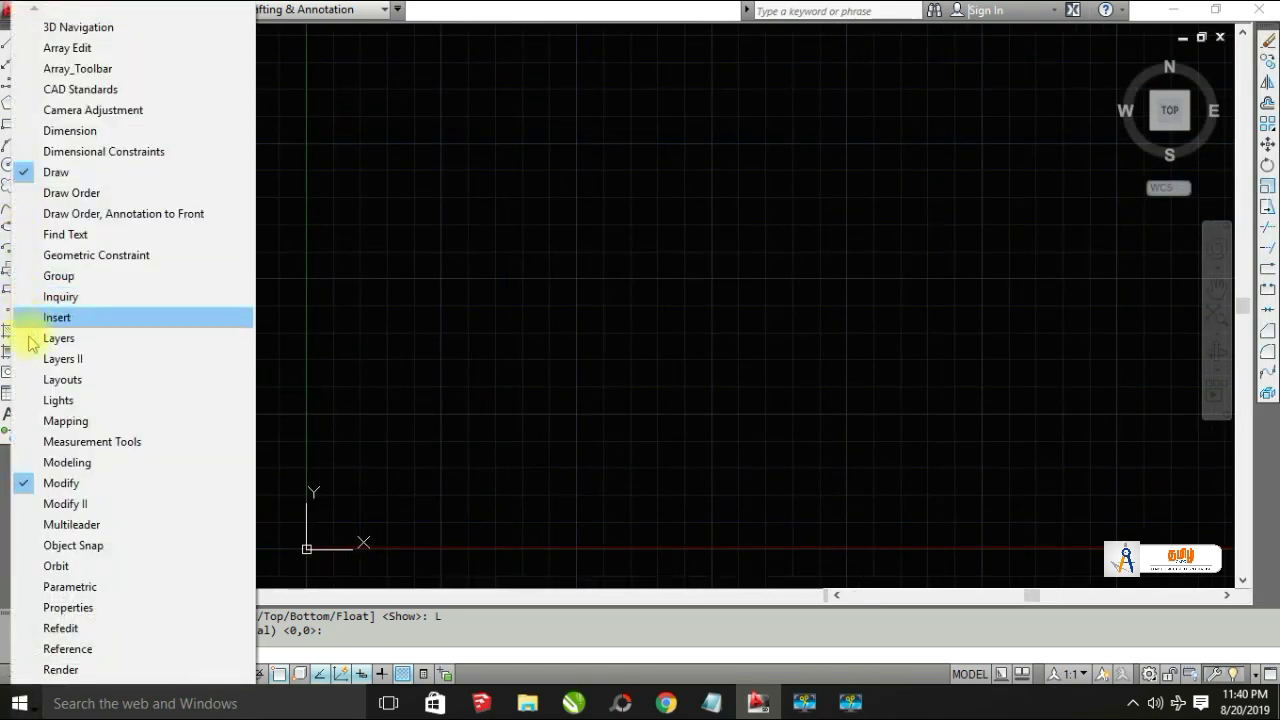
{"action": "left_click", "coordinate": [30, 338]}
{"action": "right_click", "coordinate": [10, 195]}
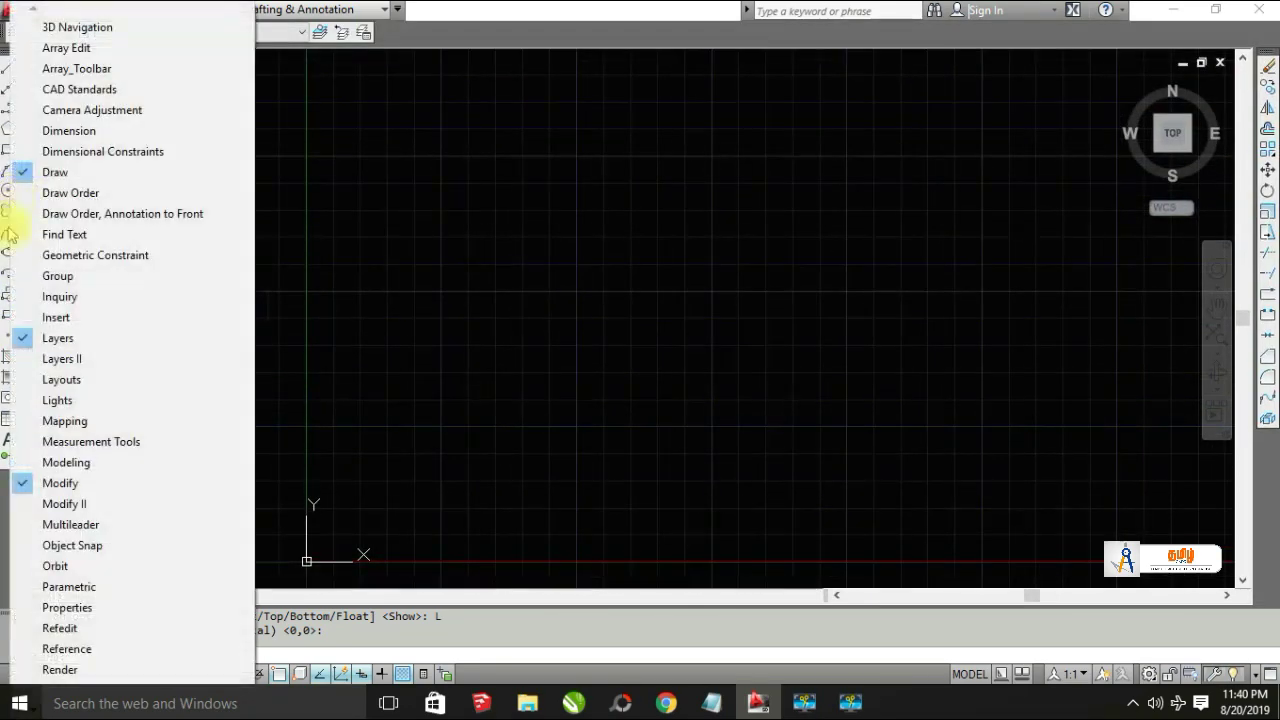
{"action": "left_click", "coordinate": [25, 607]}
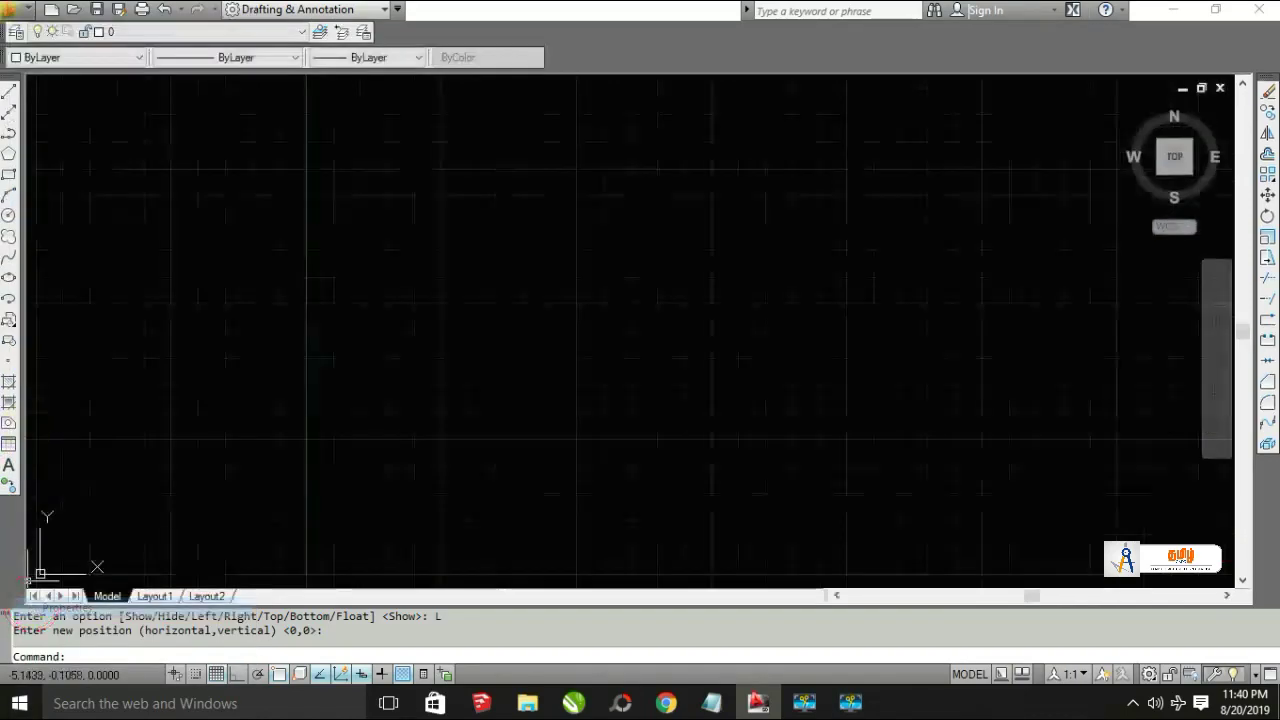
{"action": "right_click", "coordinate": [12, 292]}
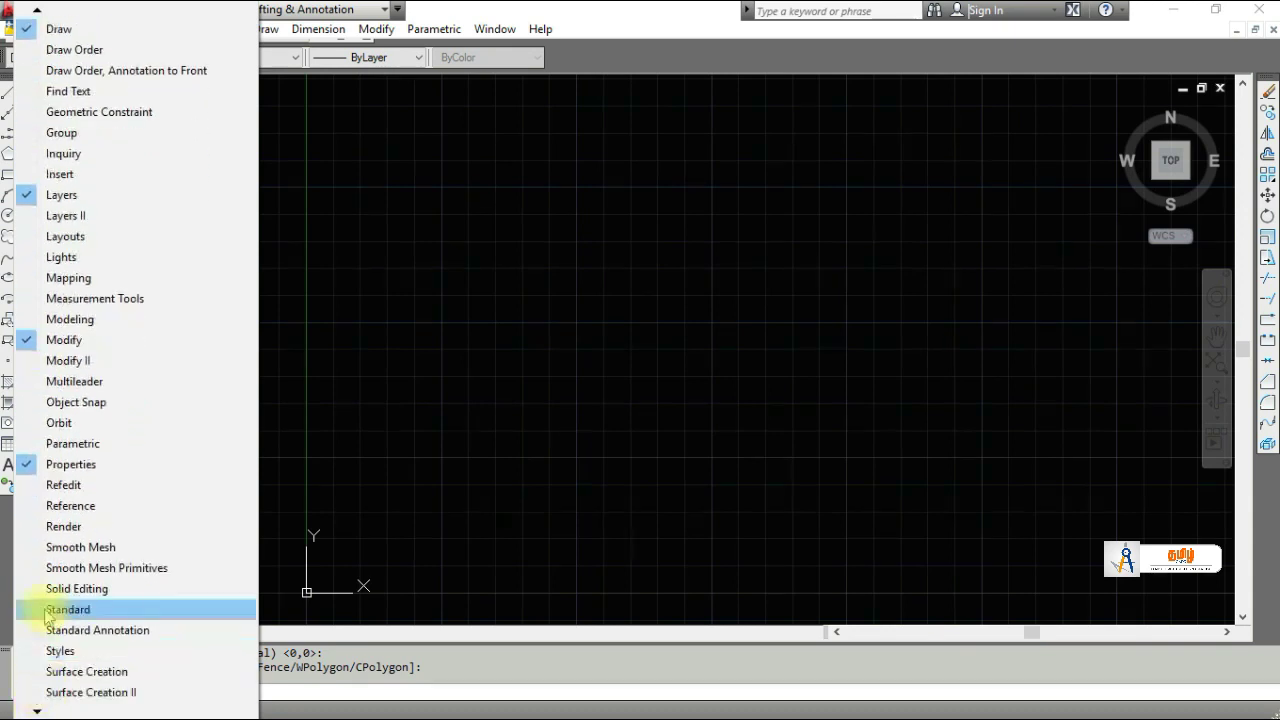
{"action": "left_click", "coordinate": [34, 608]}
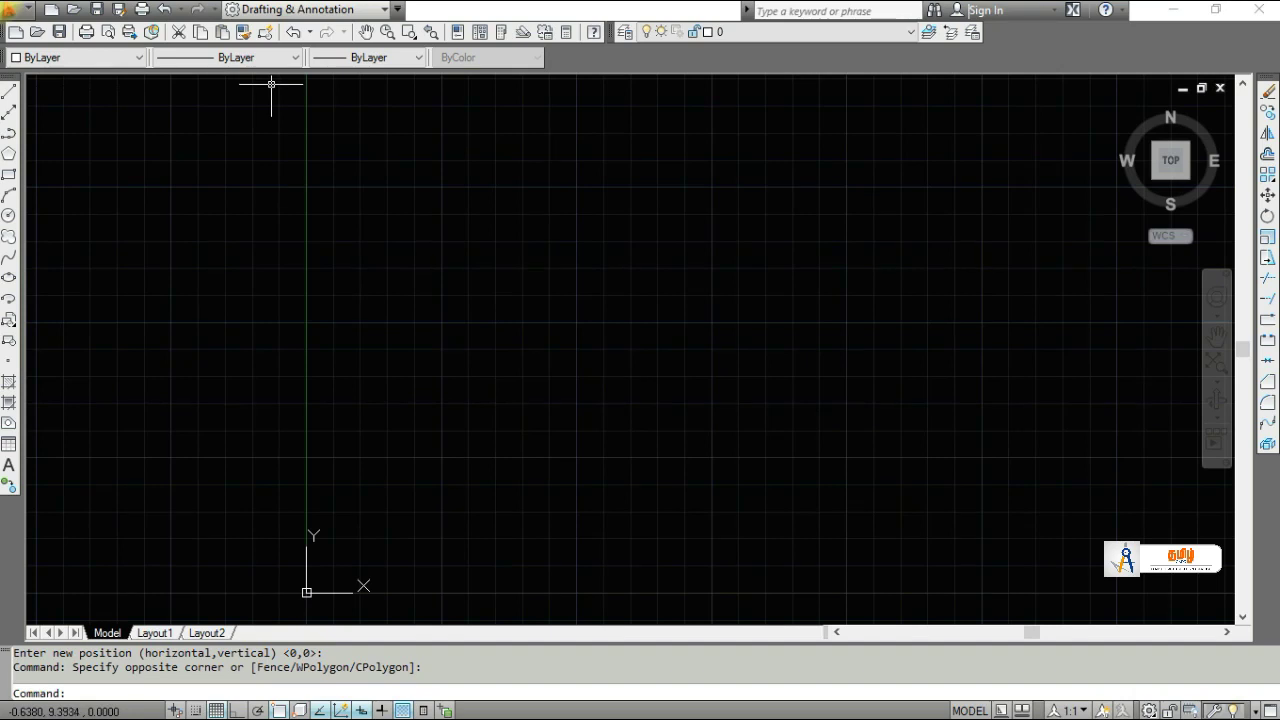
- Save the current layout as workspace CLASSIC and check it appears in the workspace list
{"action": "left_click", "coordinate": [316, 11]}
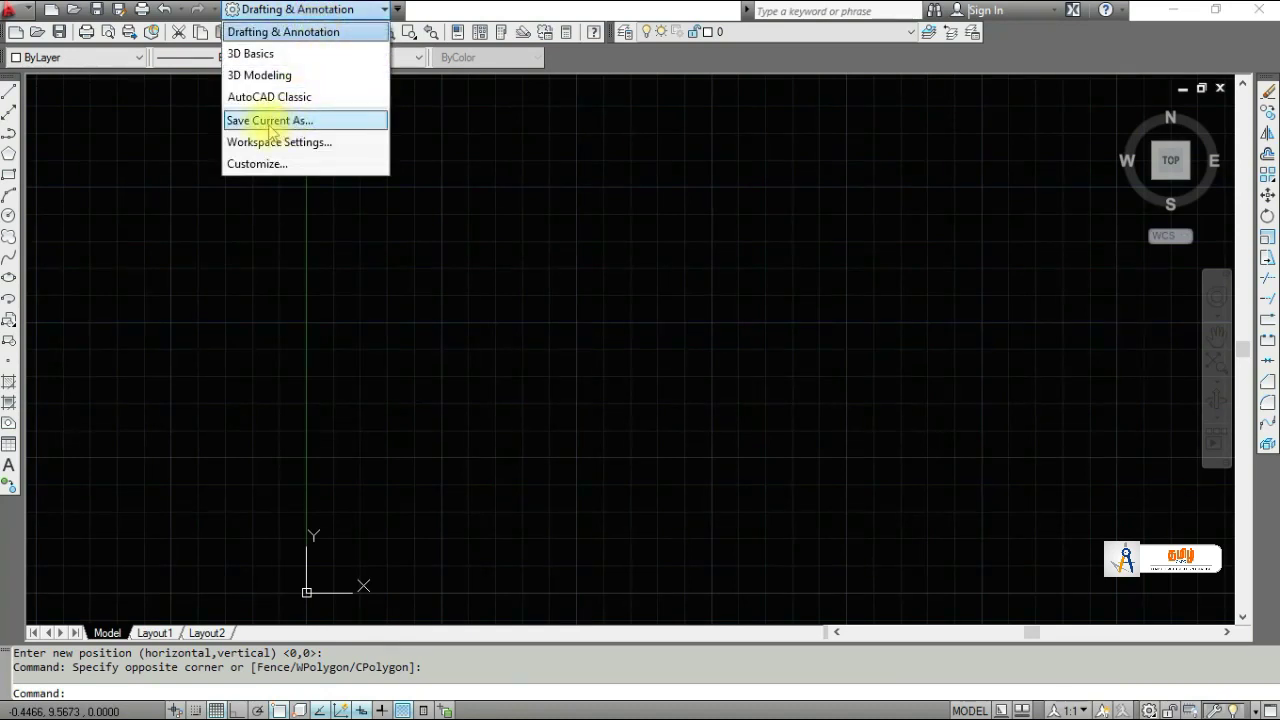
{"action": "left_click", "coordinate": [353, 128]}
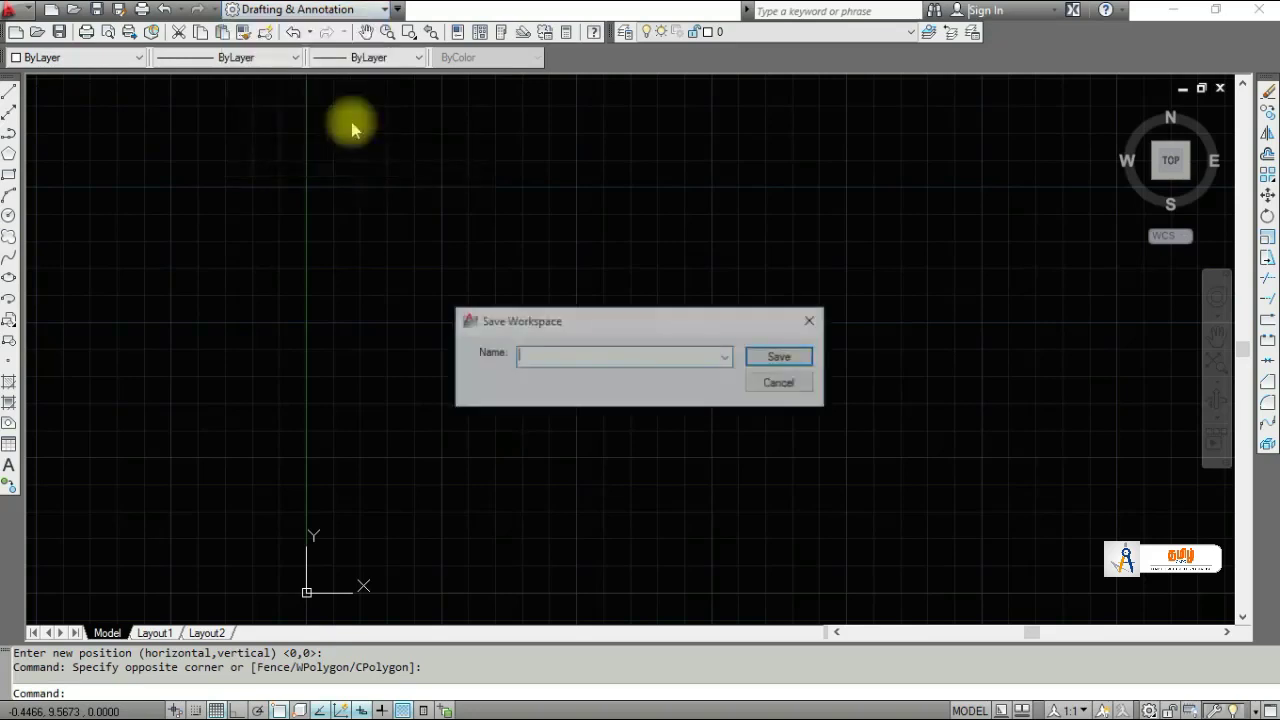
{"action": "type", "text": "C"}
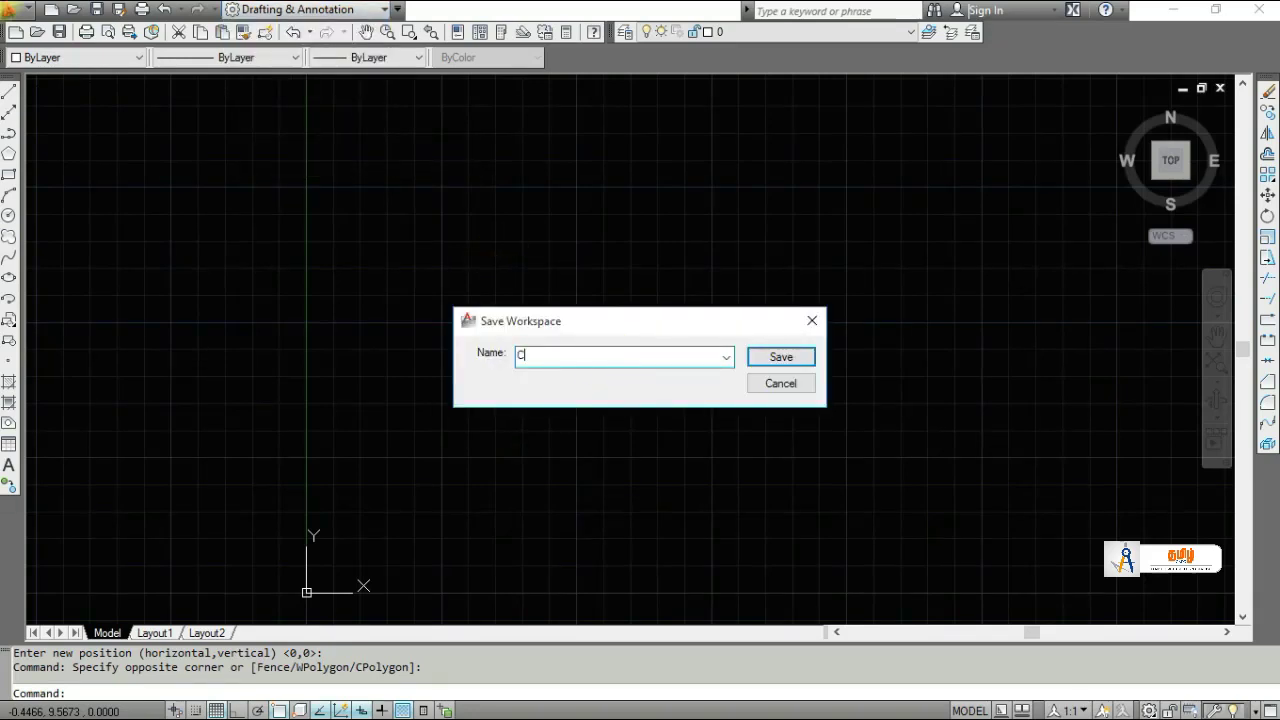
{"action": "type", "text": "LASSIC"}
{"action": "left_click", "coordinate": [790, 366]}
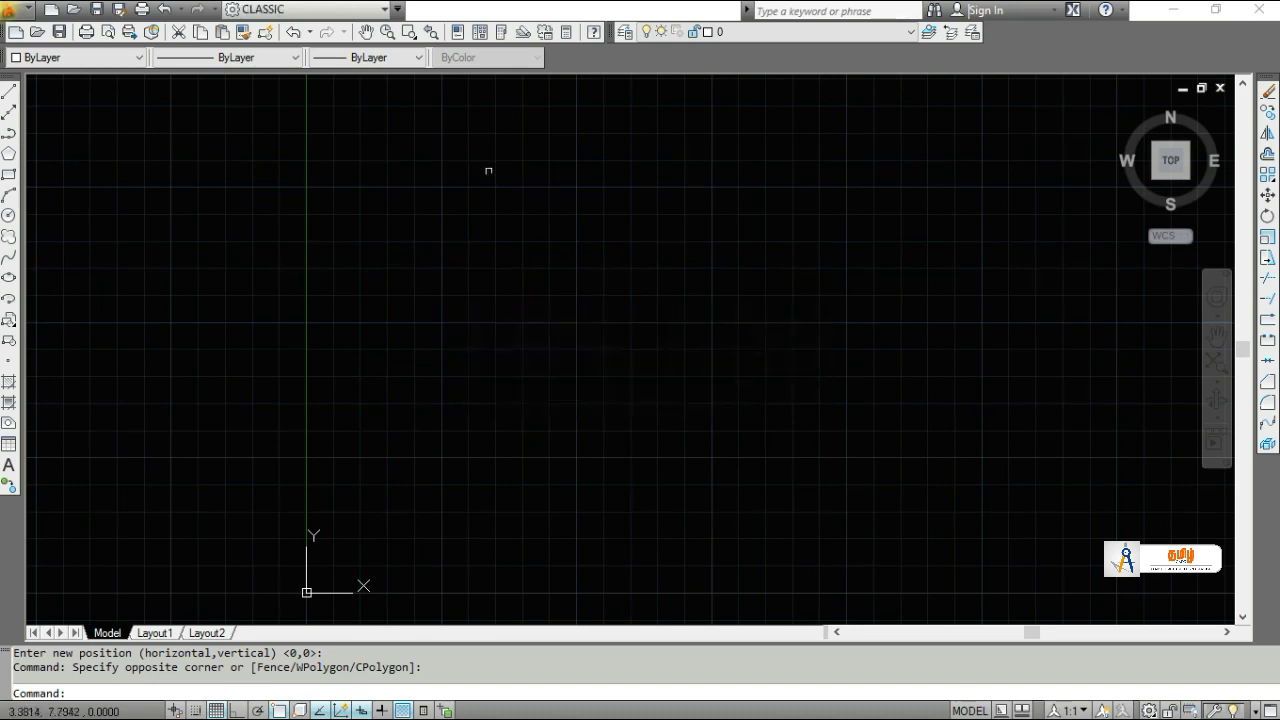
{"action": "left_click", "coordinate": [354, 12]}
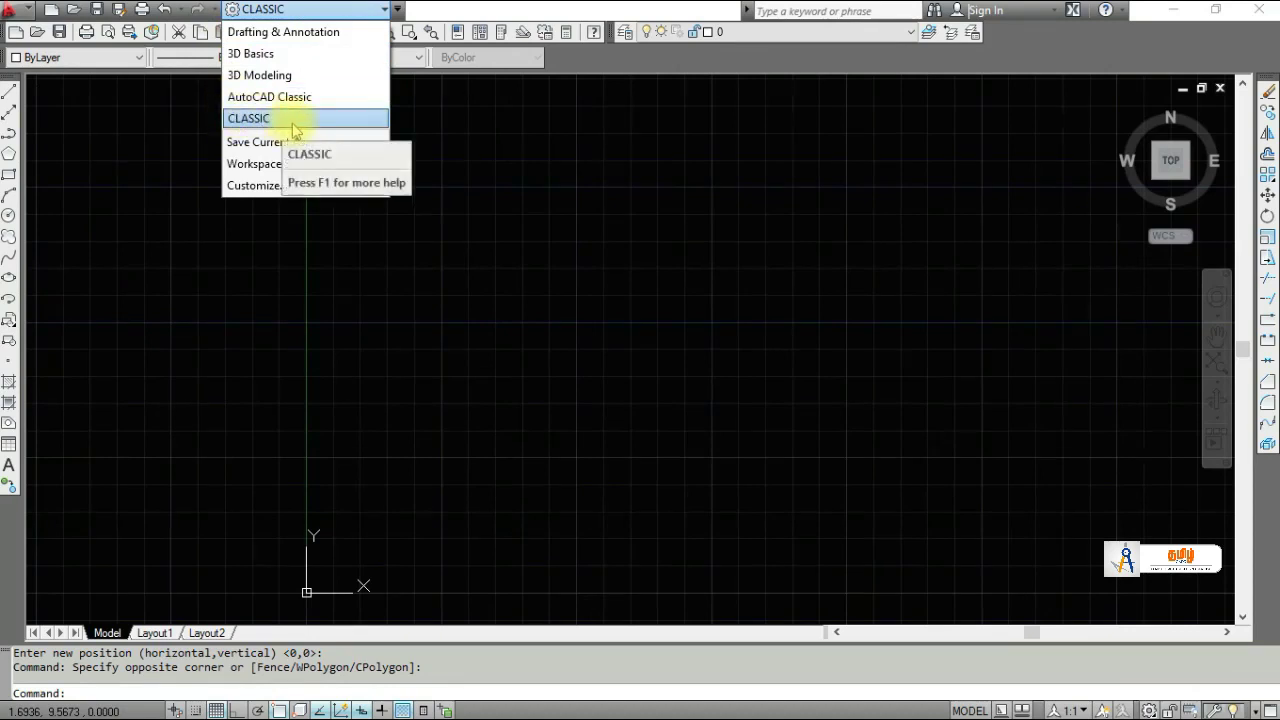
- In Notepad, write steps 1.RIBBONCLOSE and 2.-TOOLBAR on separate lines
{"action": "key", "text": "alt+Tab"}
{"action": "type", "text": "1.R"}
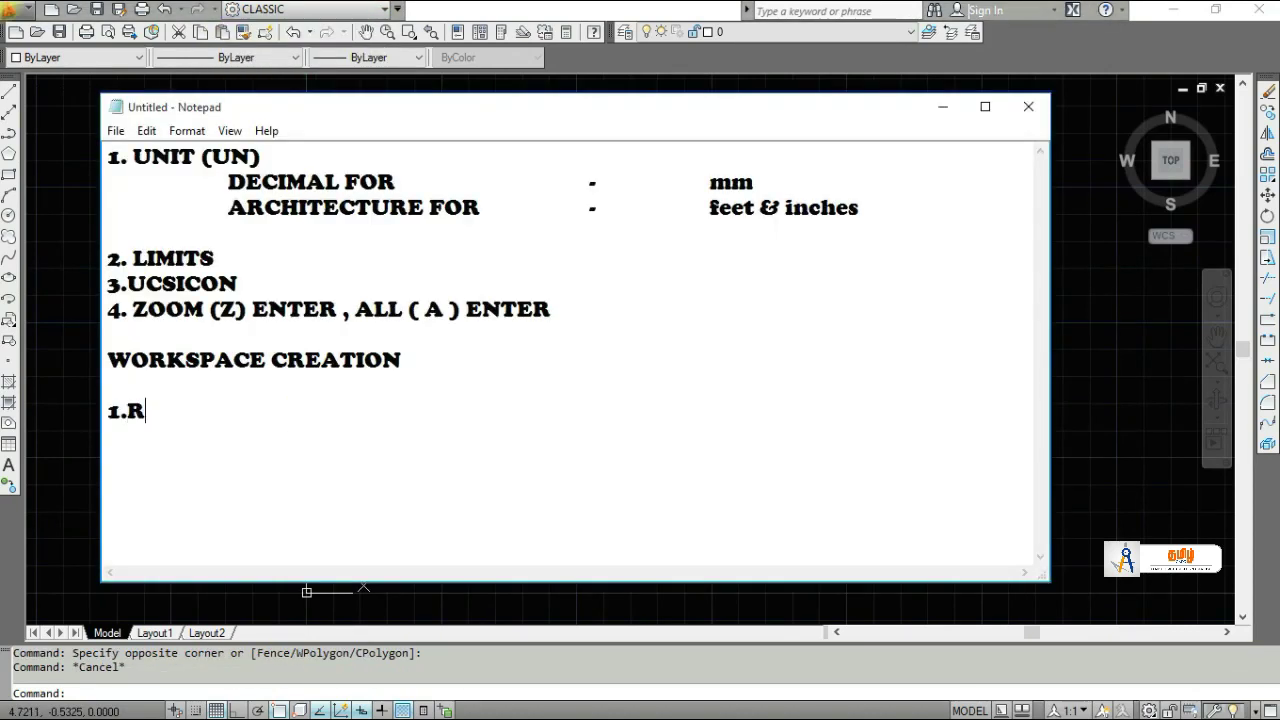
{"action": "type", "text": "IBBON"}
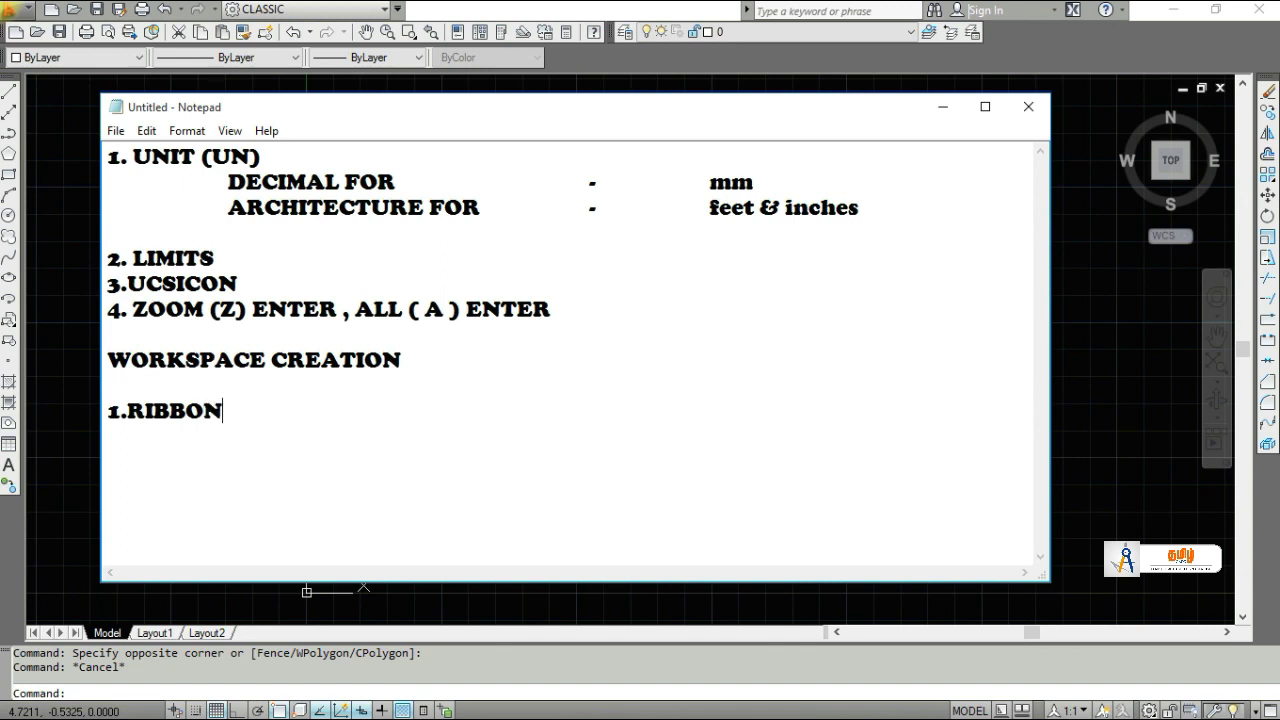
{"action": "type", "text": "CLOSE"}
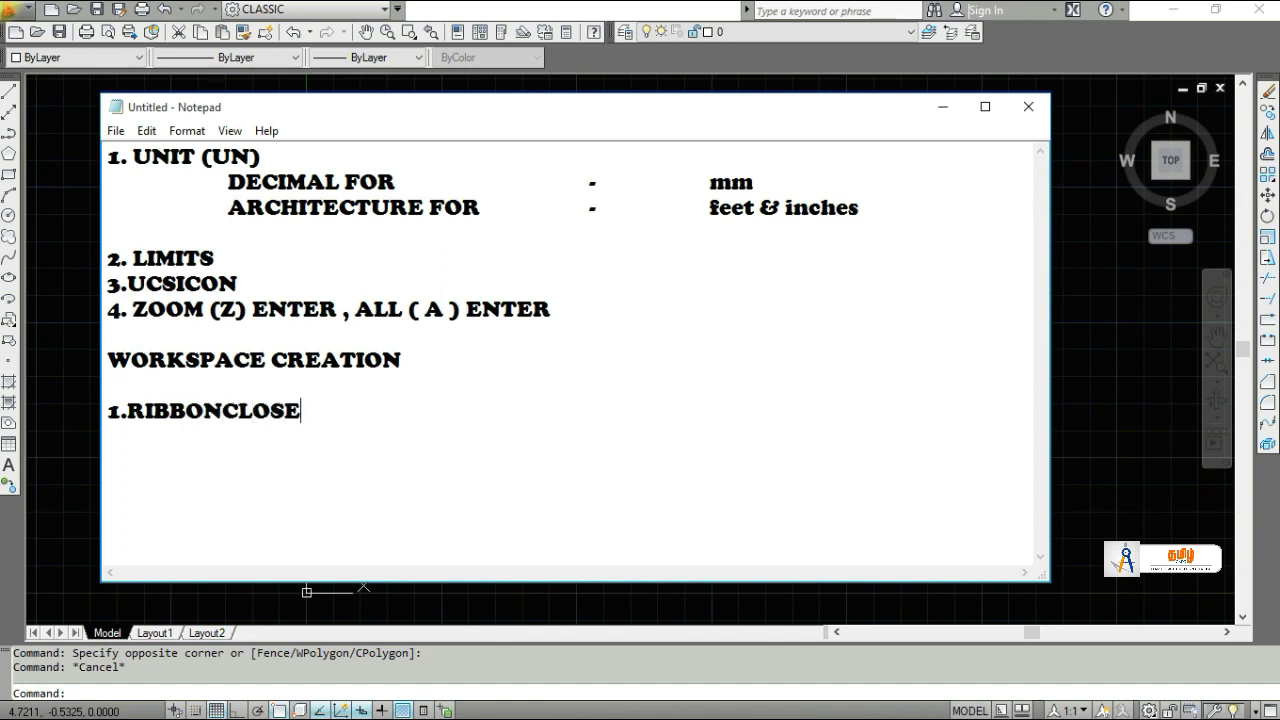
{"action": "key", "text": "Return"}
{"action": "type", "text": "2."}
{"action": "type", "text": "-TO"}
{"action": "type", "text": "OLBA"}
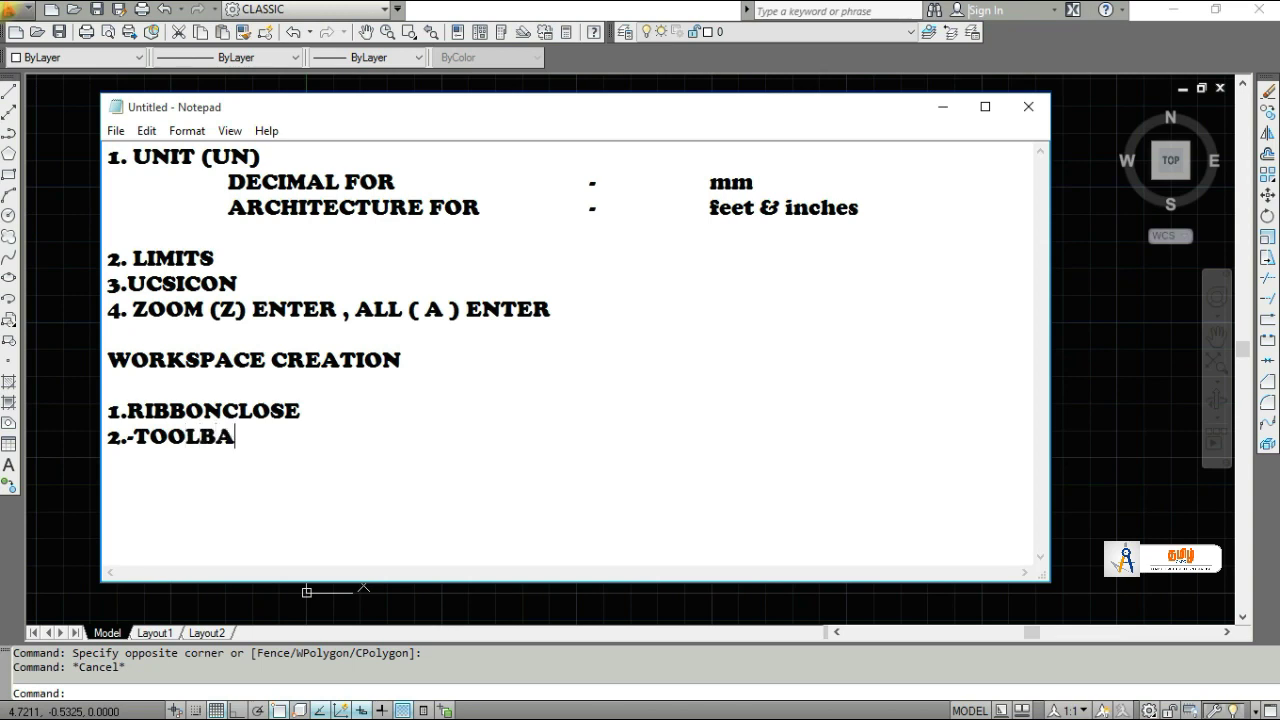
{"action": "type", "text": "R"}
- Minimize AutoCAD and refresh the Windows desktop
{"action": "left_click", "coordinate": [698, 253]}
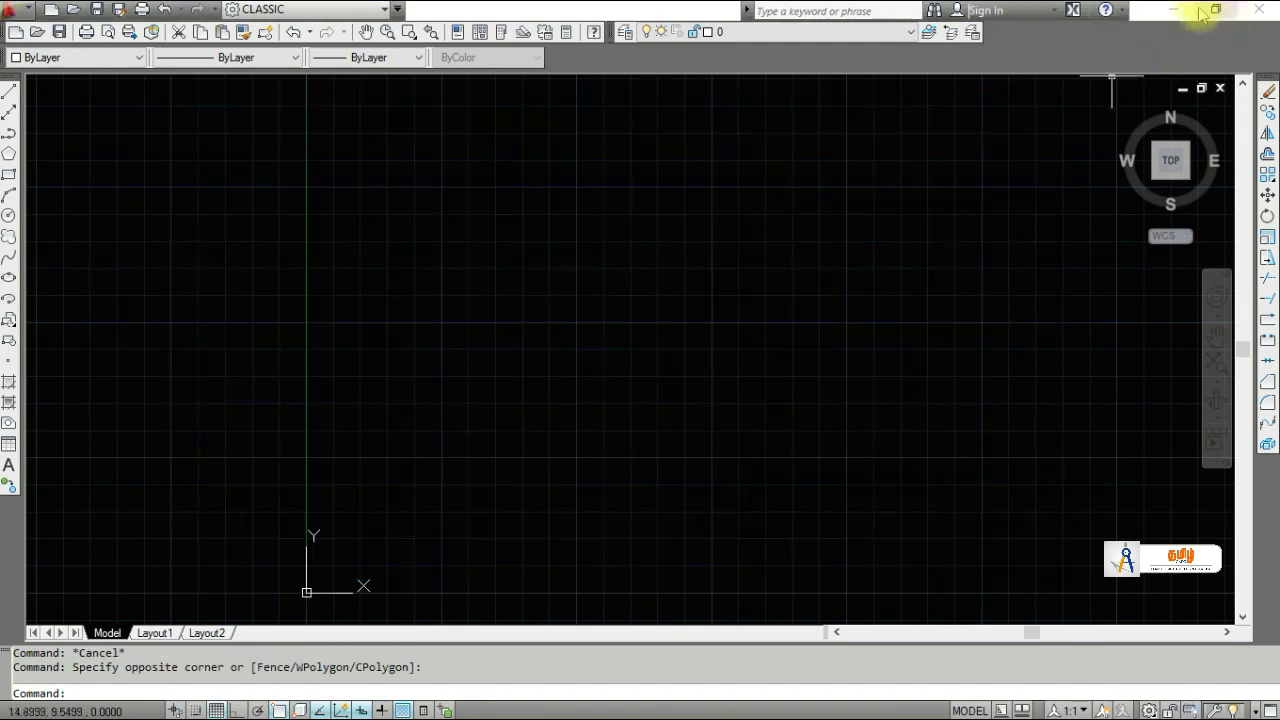
{"action": "left_click", "coordinate": [1165, 9]}
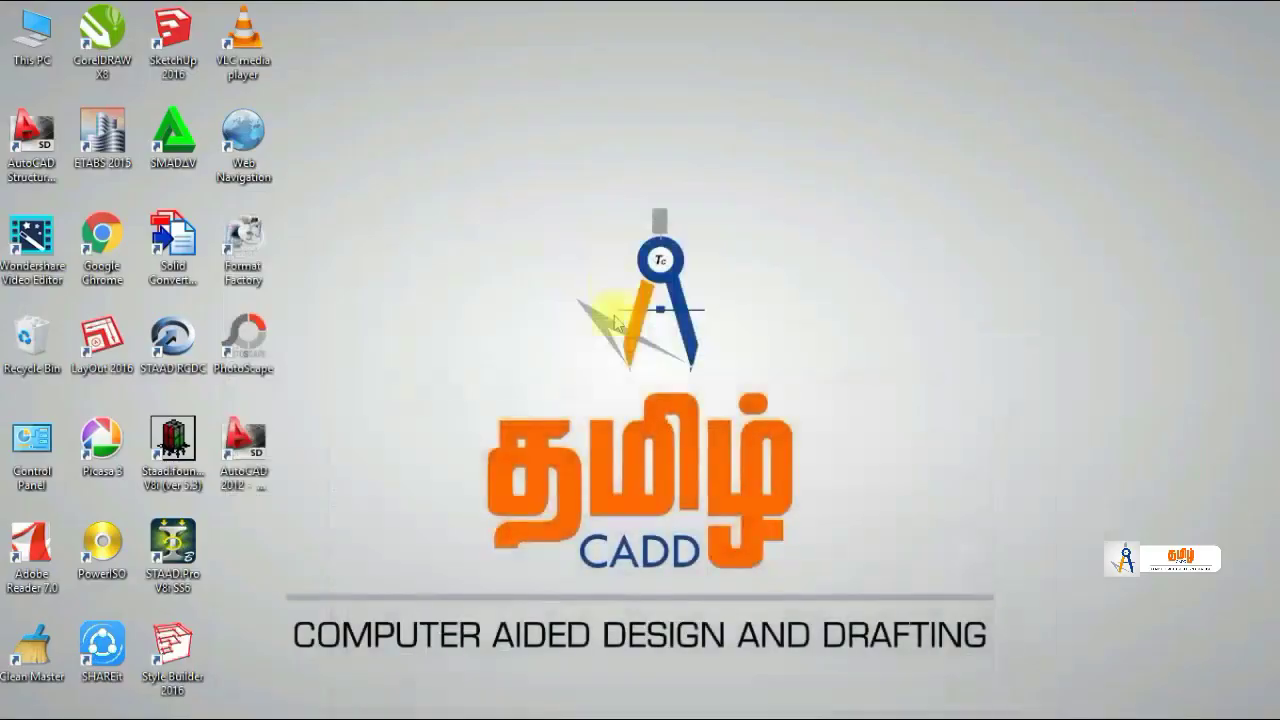
{"action": "right_click", "coordinate": [816, 290]}
{"action": "left_click", "coordinate": [884, 347]}
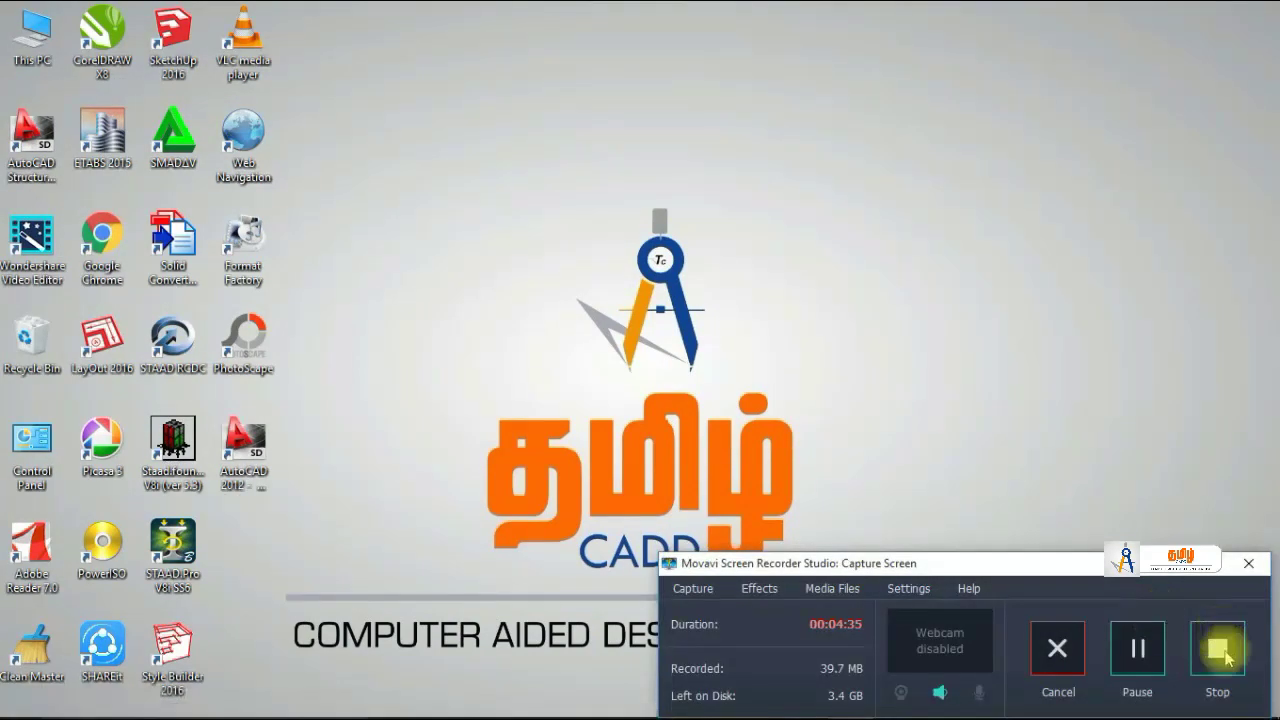
{"action": "left_click", "coordinate": [1217, 648]}
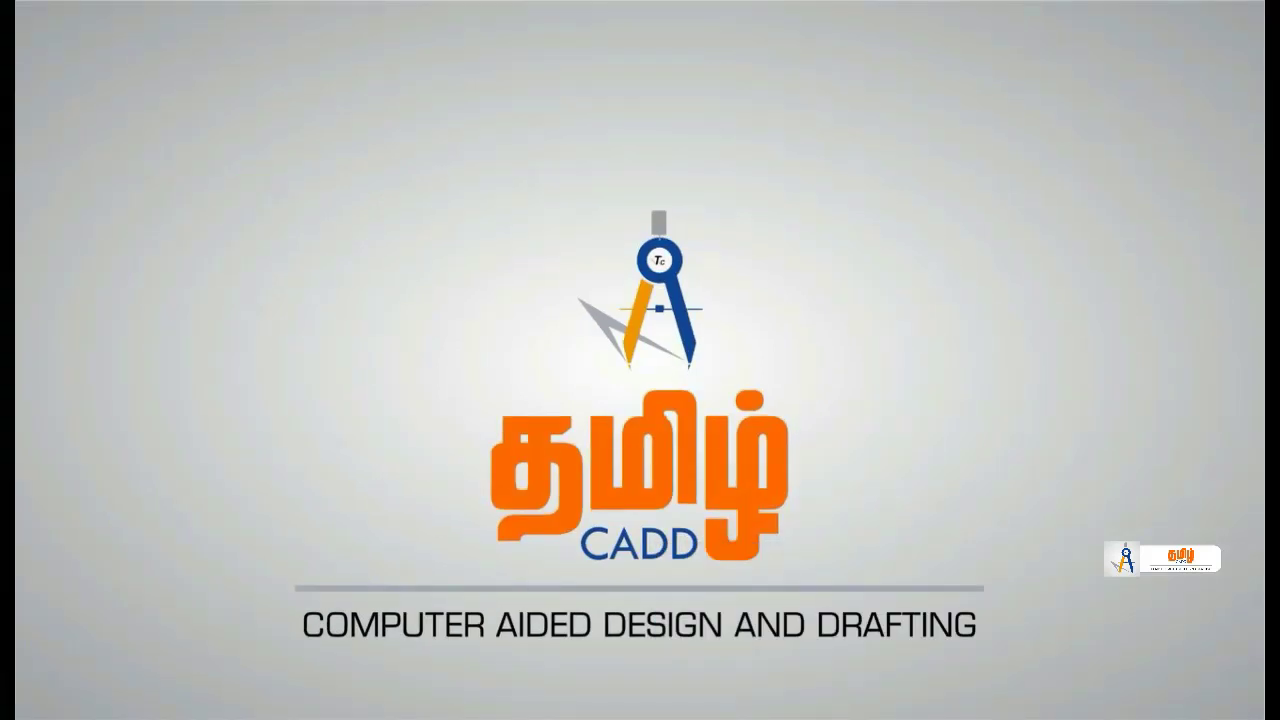